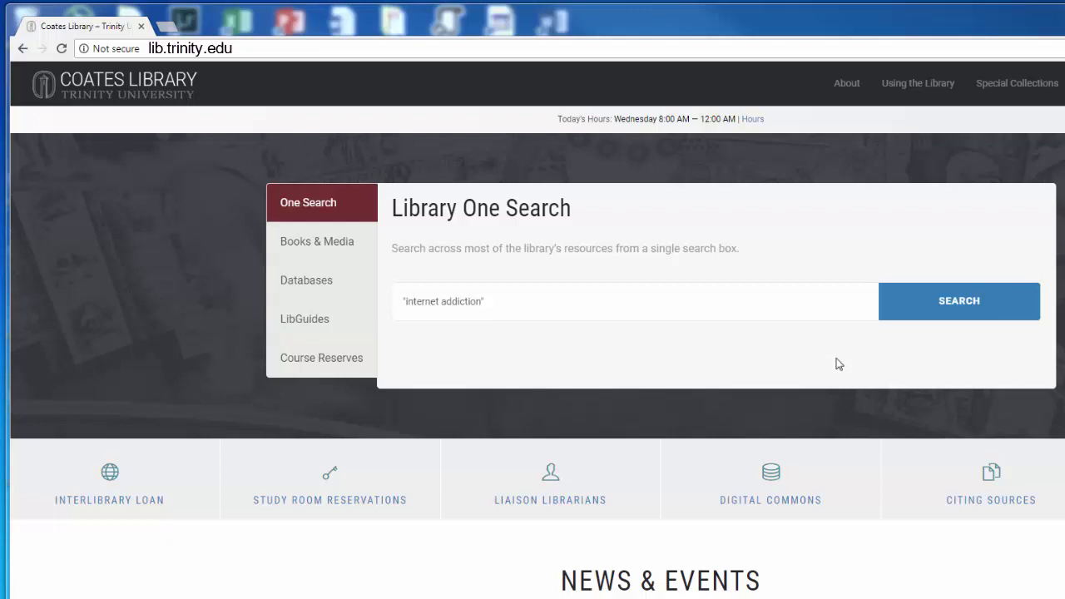
Step: Run the Library One Search for "internet addiction" and view the second result's PDF full text
click(946, 305)
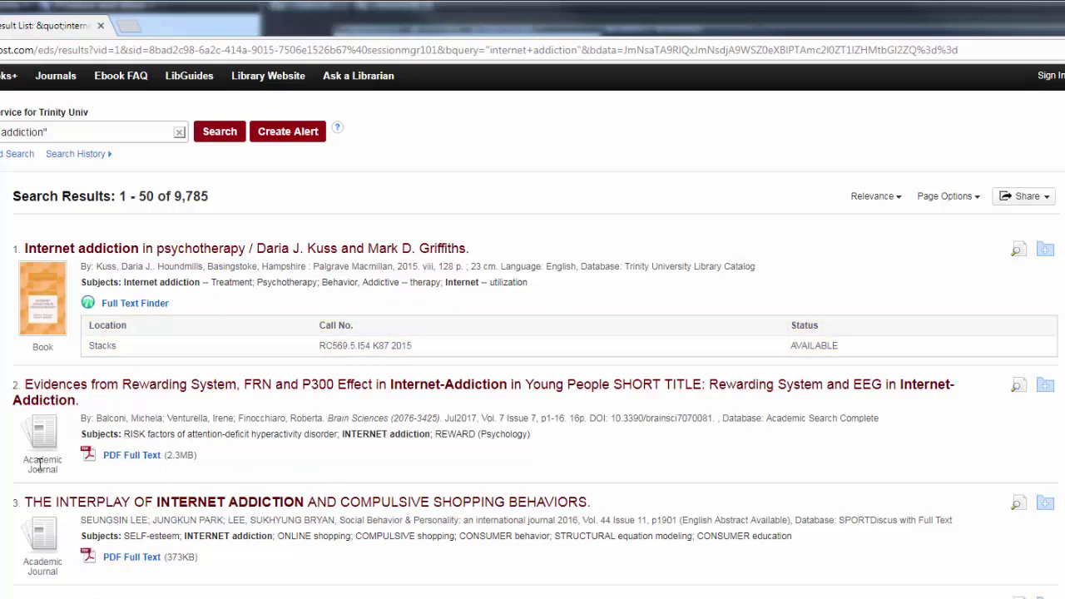
click(134, 458)
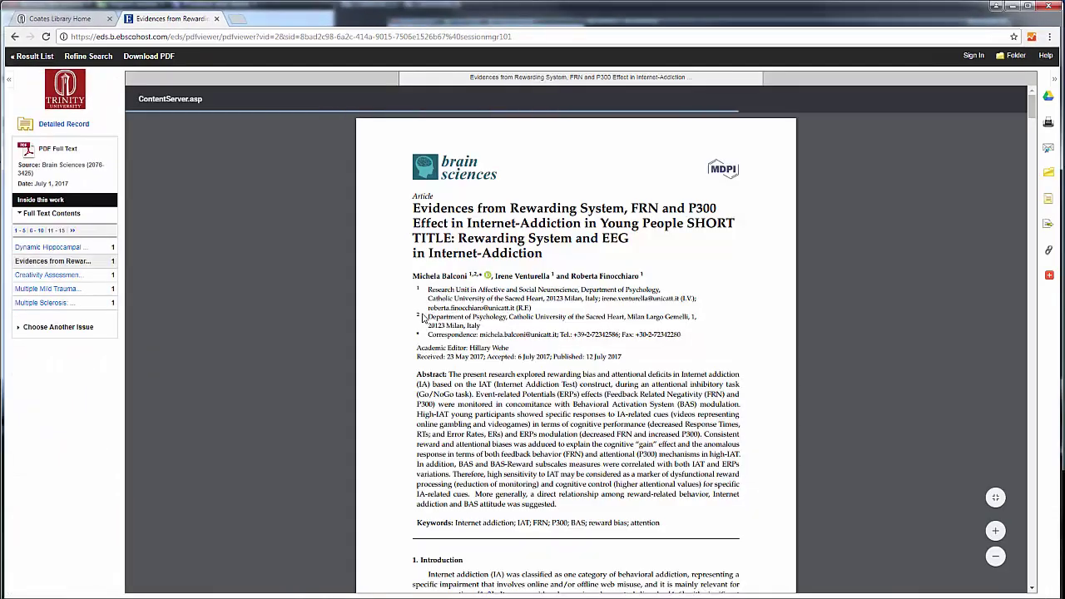
click(13, 37)
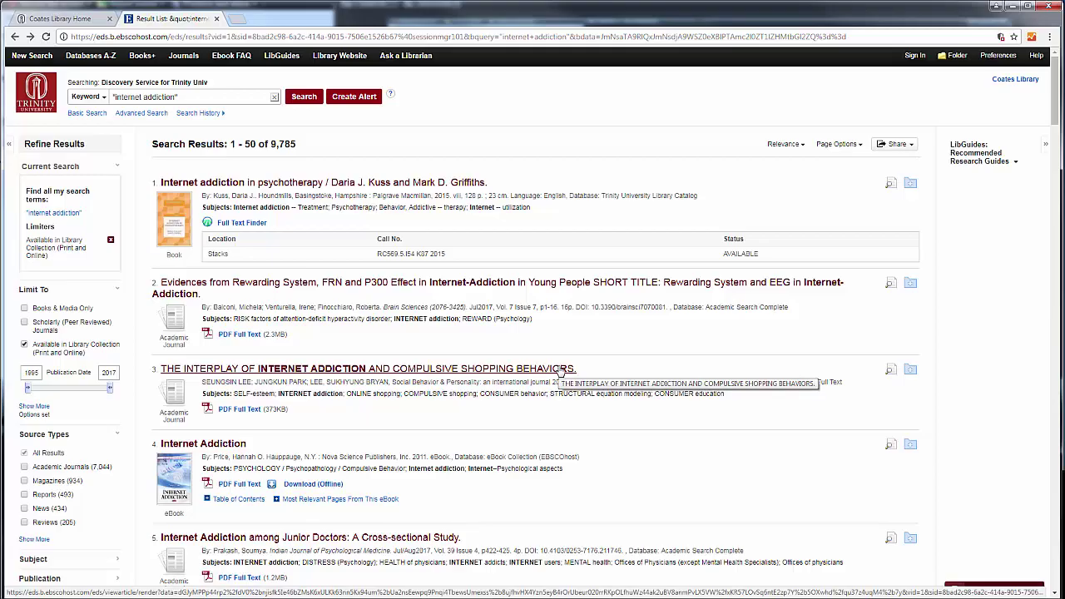
Step: Open the Full Text Finder for result 22, the meta-analysis on attention deficit/hyperactivity disorder and internet addiction
scroll(562, 371, down, 10)
scroll(580, 381, down, 9)
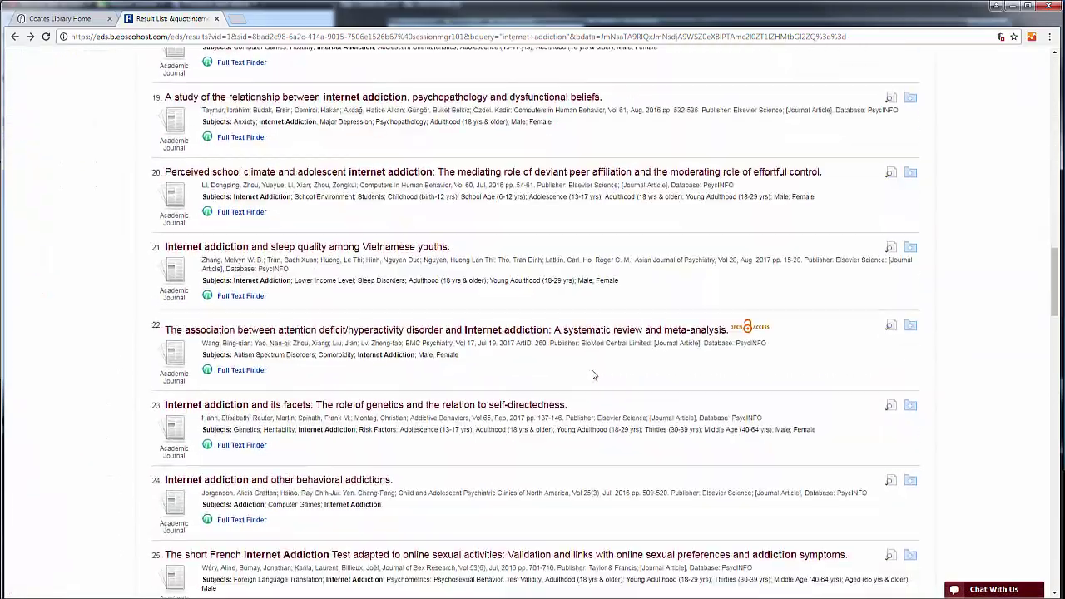
scroll(592, 375, down, 3)
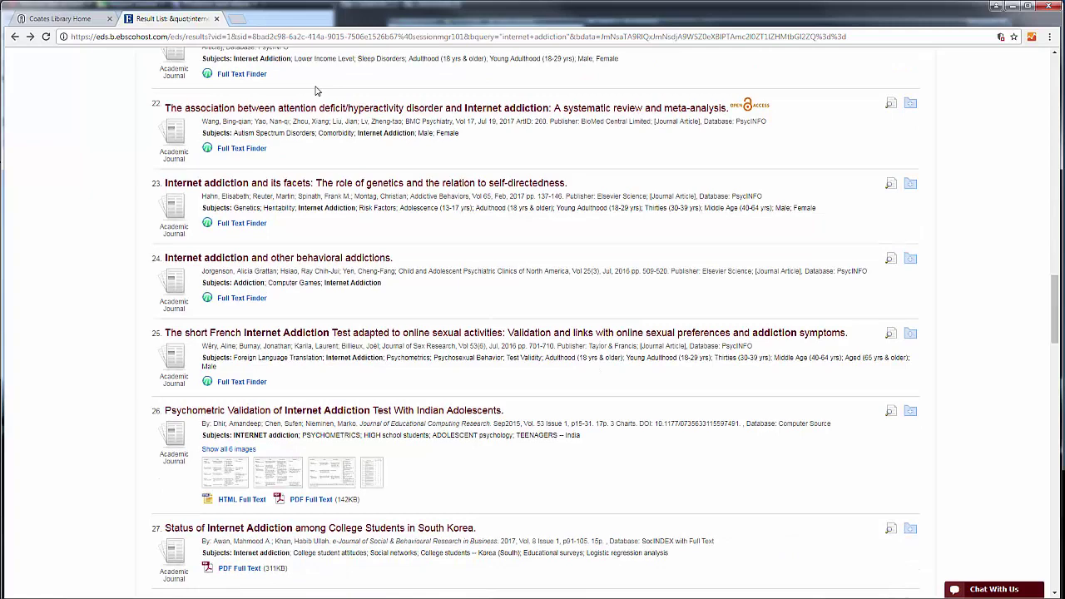
click(232, 153)
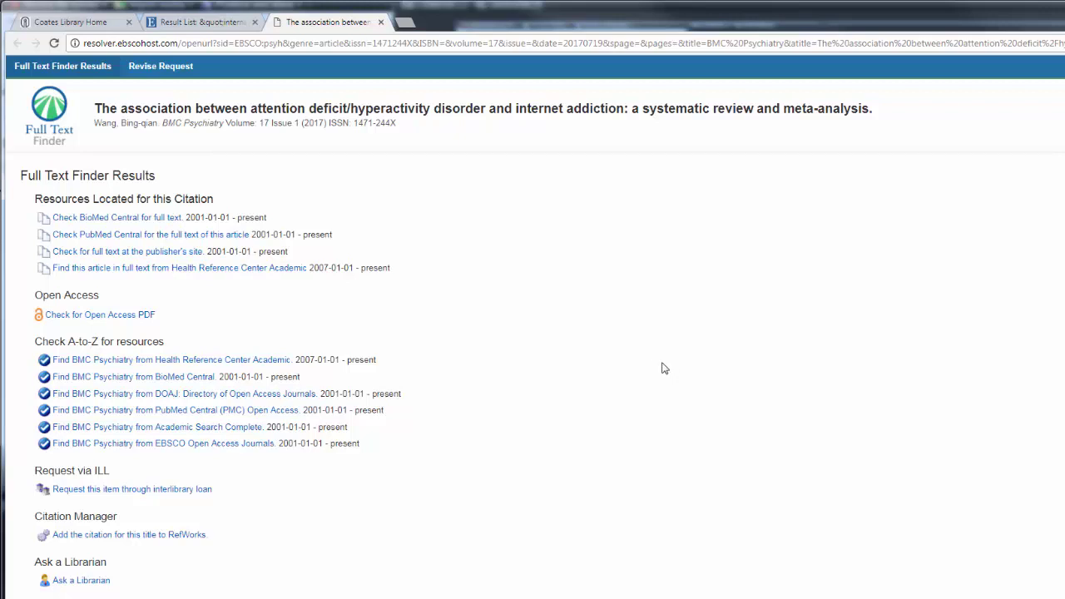
Step: Open the article at BioMed Central from the resources located for this citation and view its PDF
drag(35, 199, 223, 207)
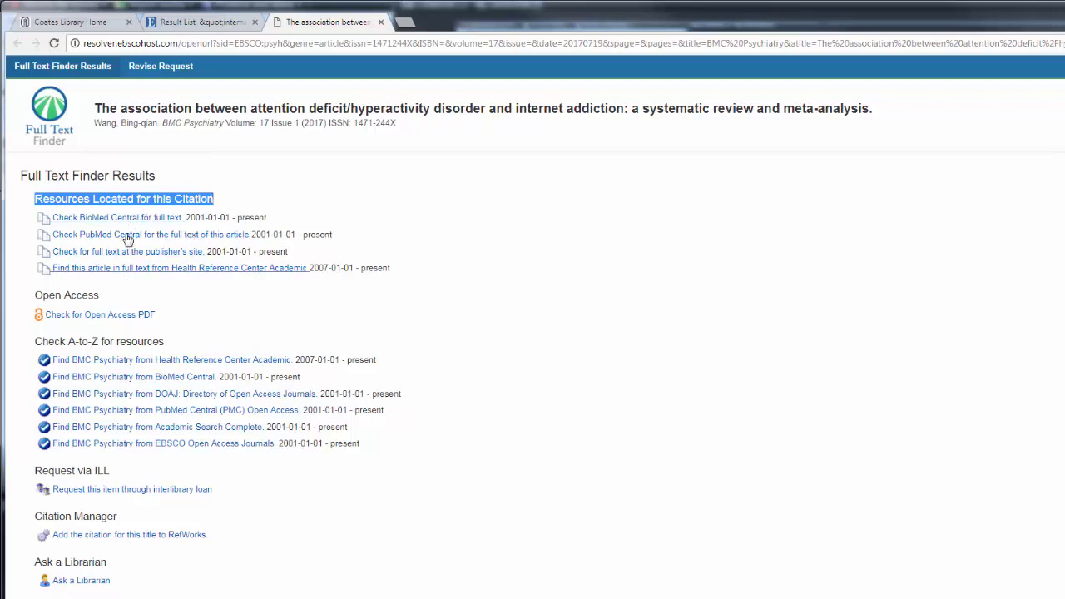
click(158, 199)
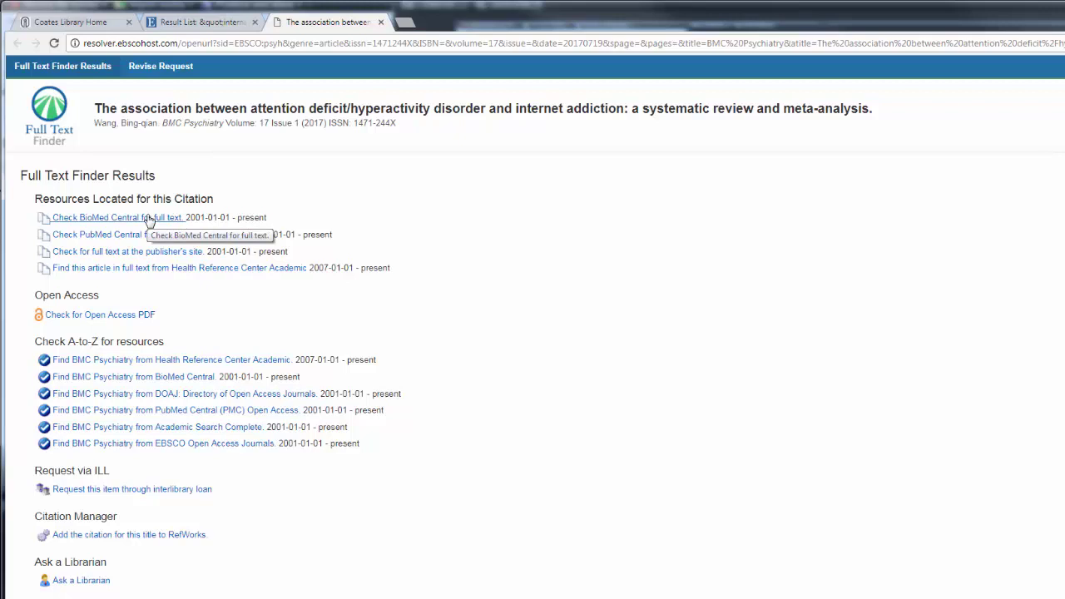
click(157, 219)
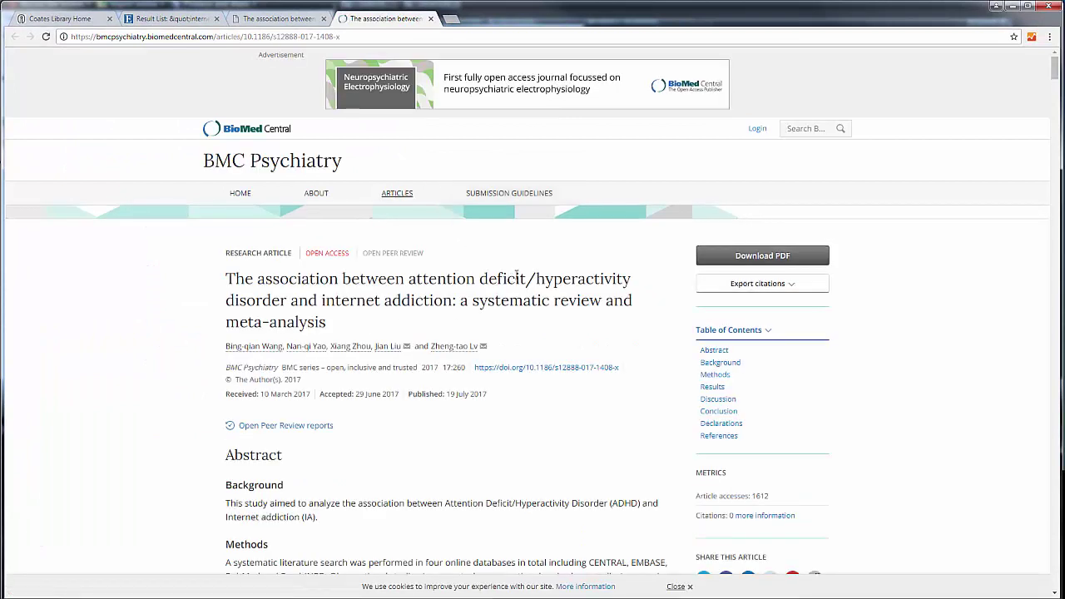
scroll(518, 276, down, 1)
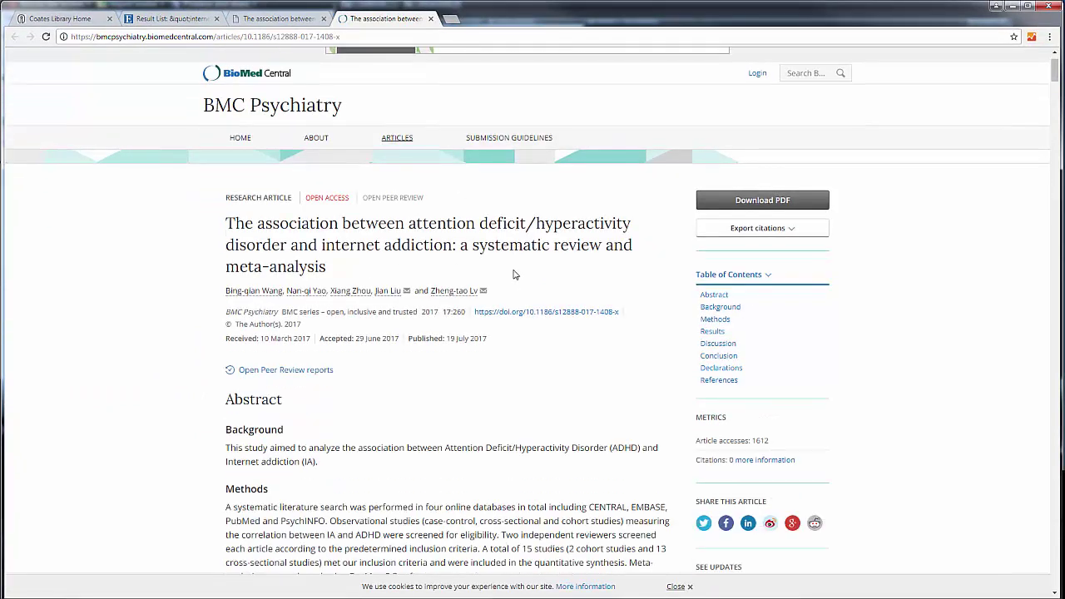
click(775, 208)
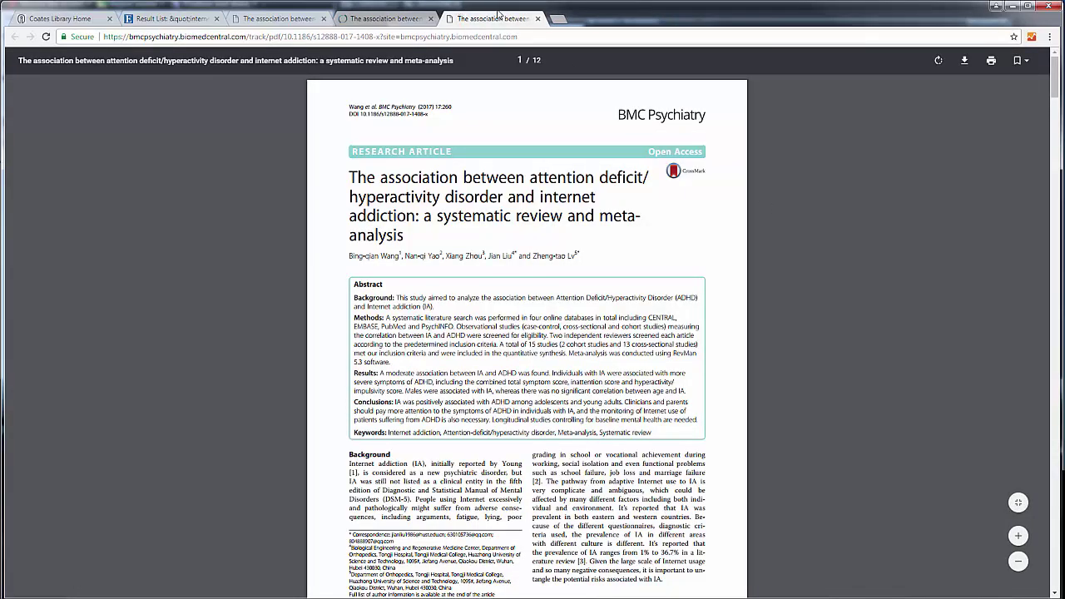
Step: Close the article's PDF and web page, and open the interlibrary loan request for this item
click(538, 18)
click(431, 18)
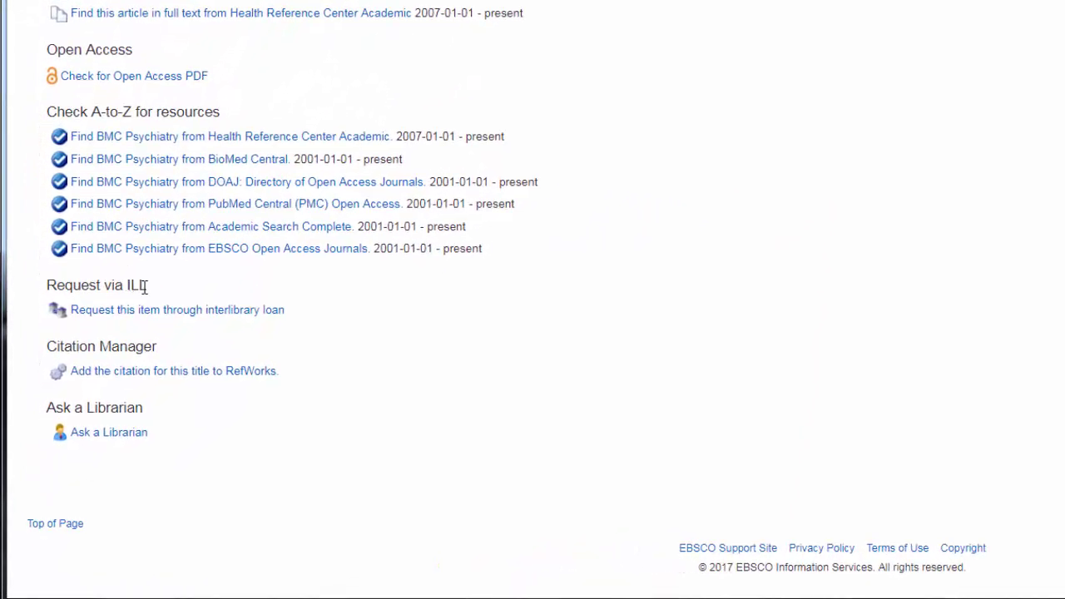
click(230, 316)
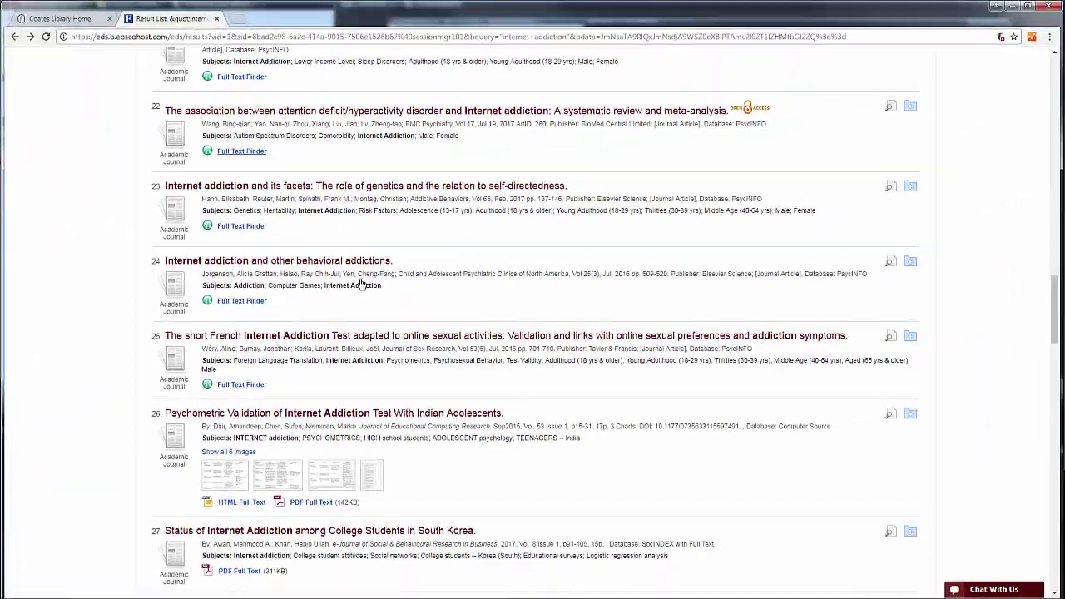
Step: Go back to the beginning of the results list and highlight the total number of search results
scroll(361, 284, up, 20)
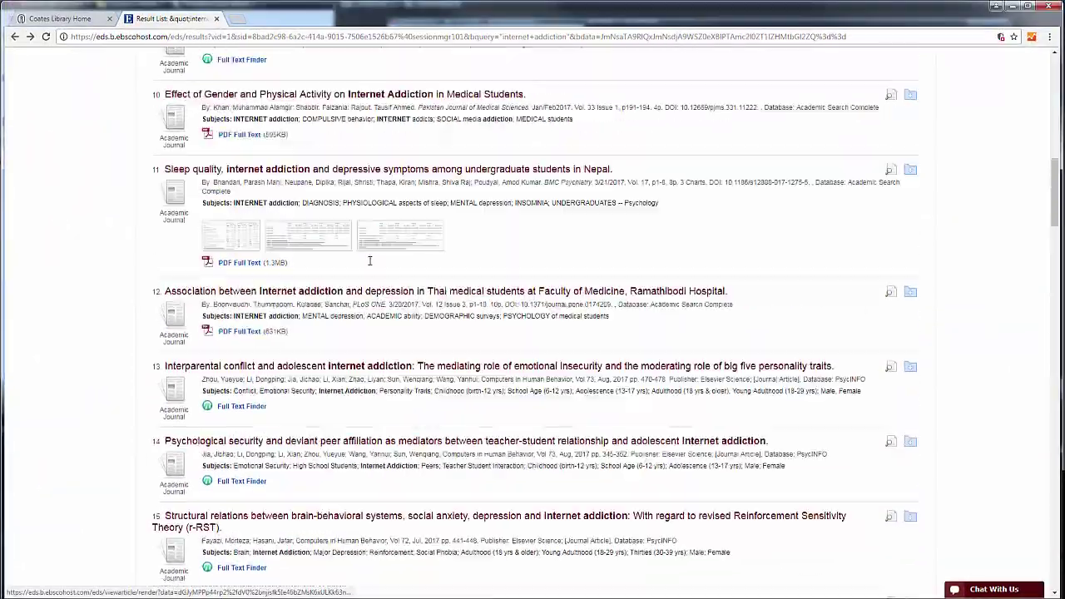
scroll(390, 235, up, 3)
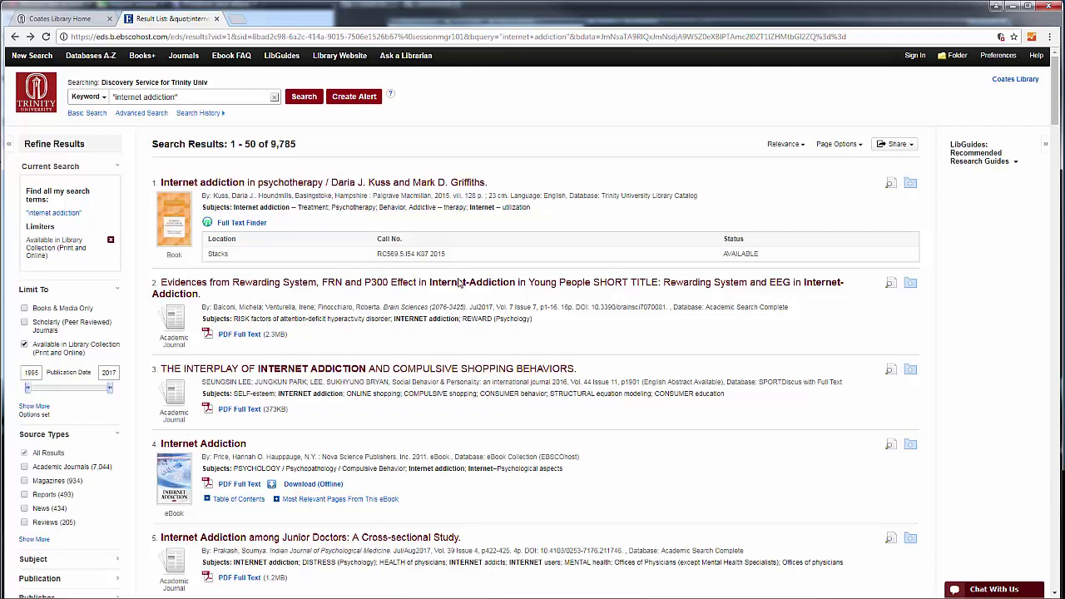
scroll(484, 304, down, 1)
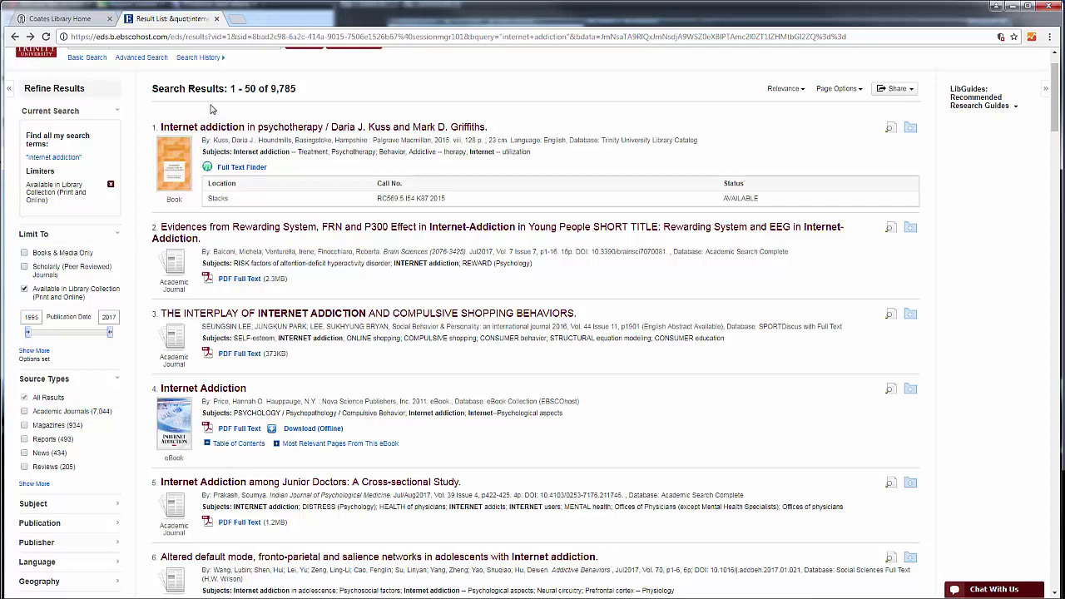
drag(272, 88, 297, 89)
click(291, 89)
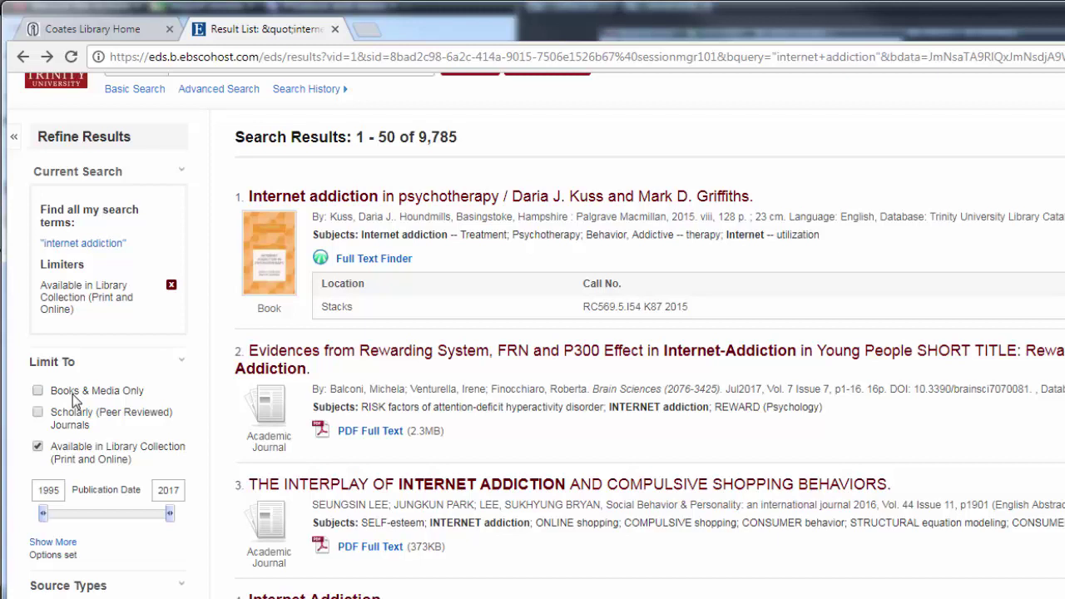
Step: Try limiting the search results to Books & Media Only, and remove that limit again
click(39, 391)
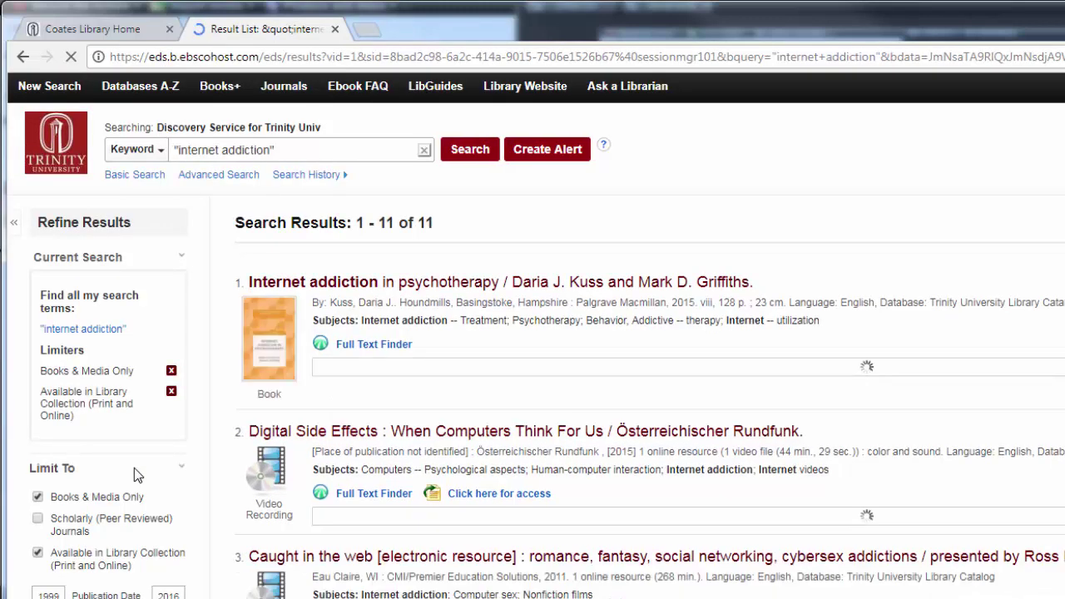
drag(91, 497, 121, 497)
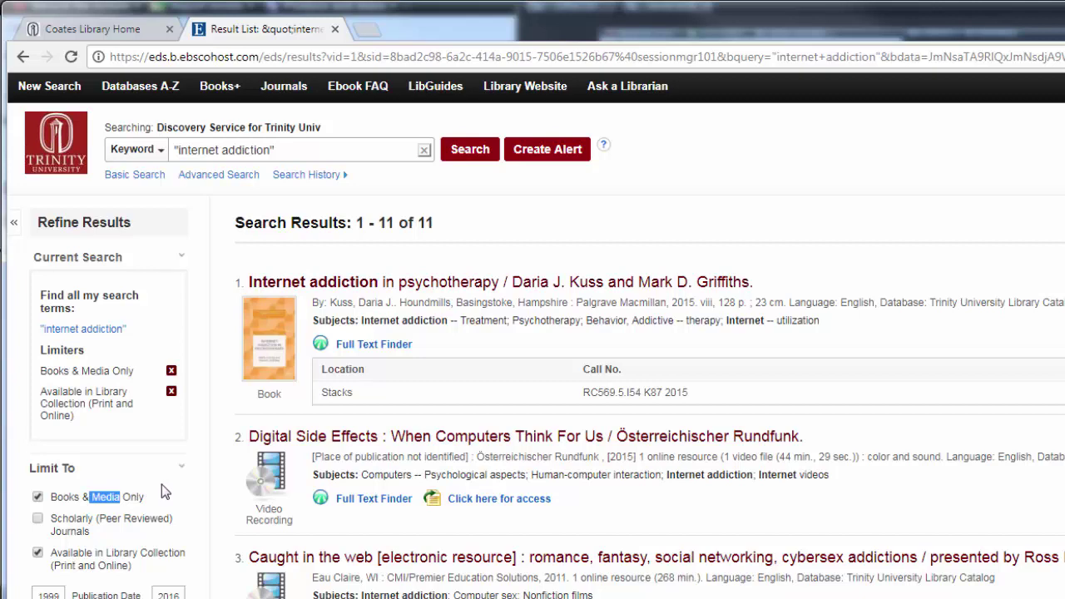
click(39, 497)
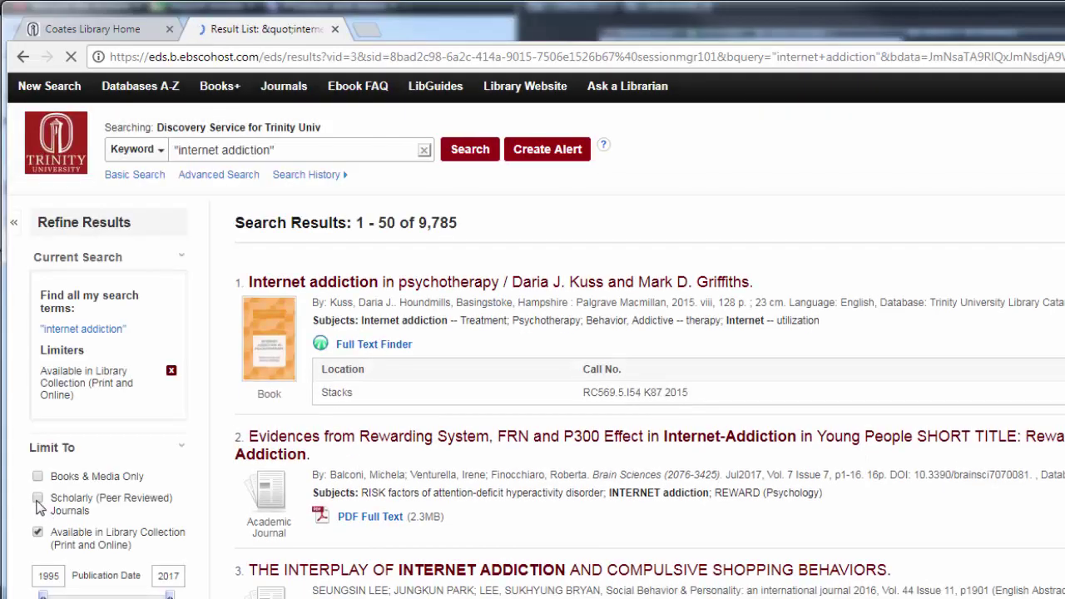
Step: Limit the results to Scholarly (Peer Reviewed) Journals with a publication date from 2007 to 2017
click(37, 498)
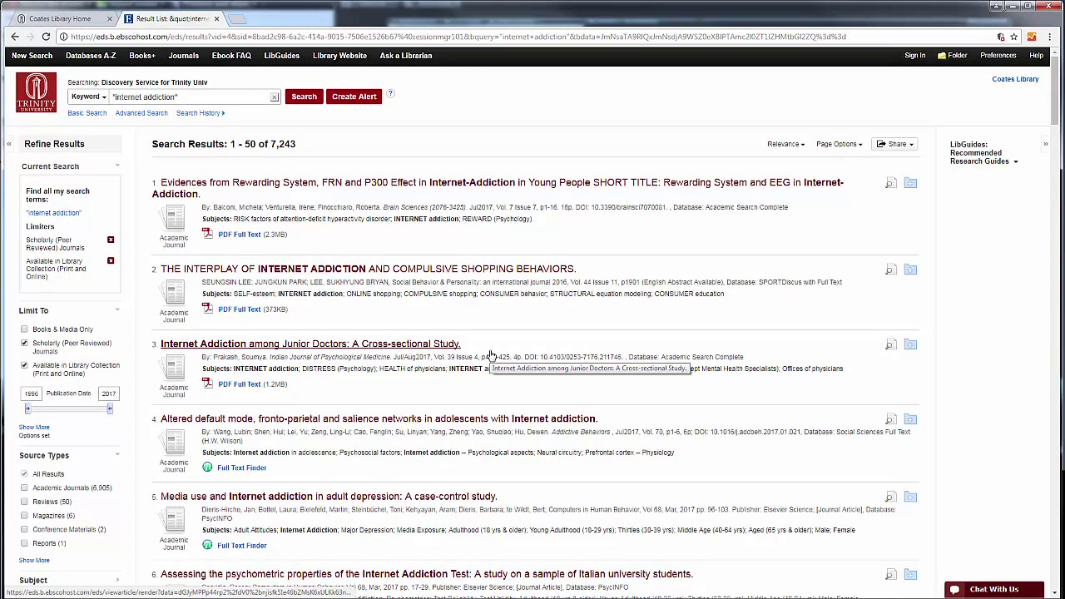
scroll(499, 342, down, 1)
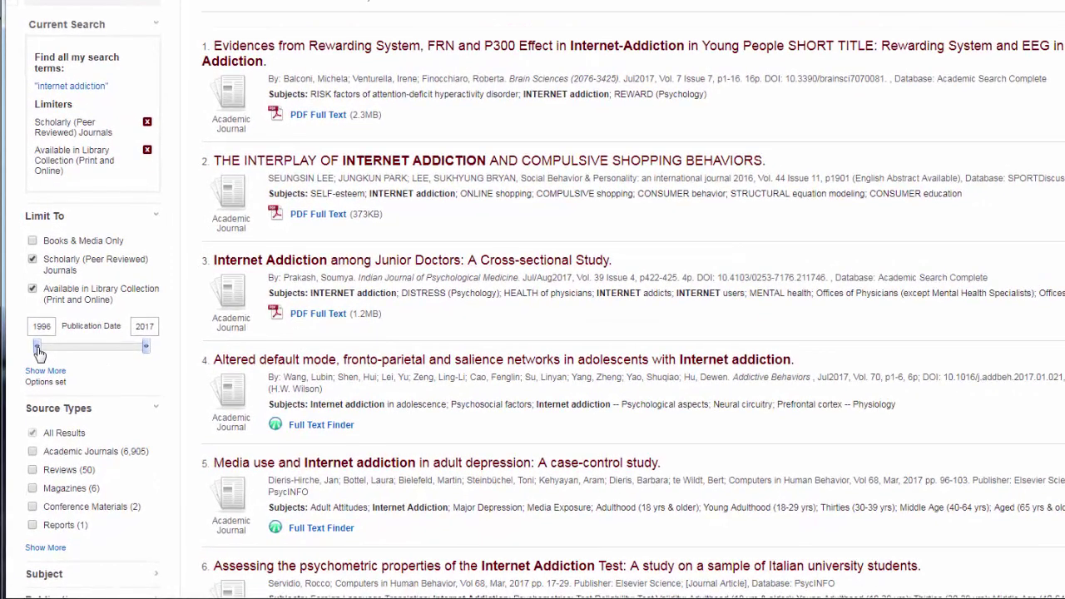
drag(38, 347, 95, 349)
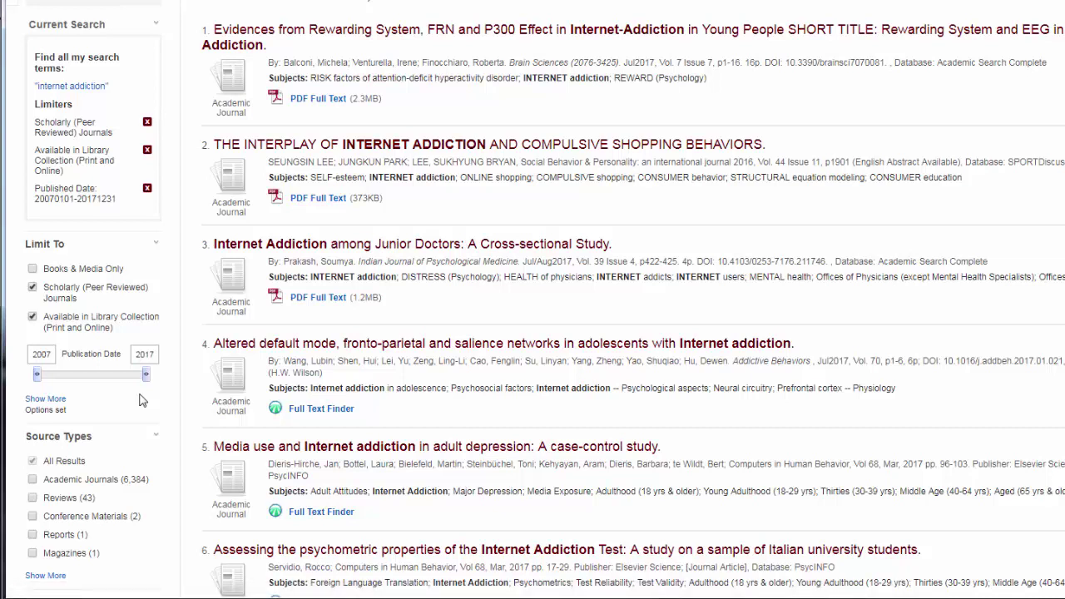
Step: Review the full list of source types available for these results without applying any
scroll(140, 391, down, 3)
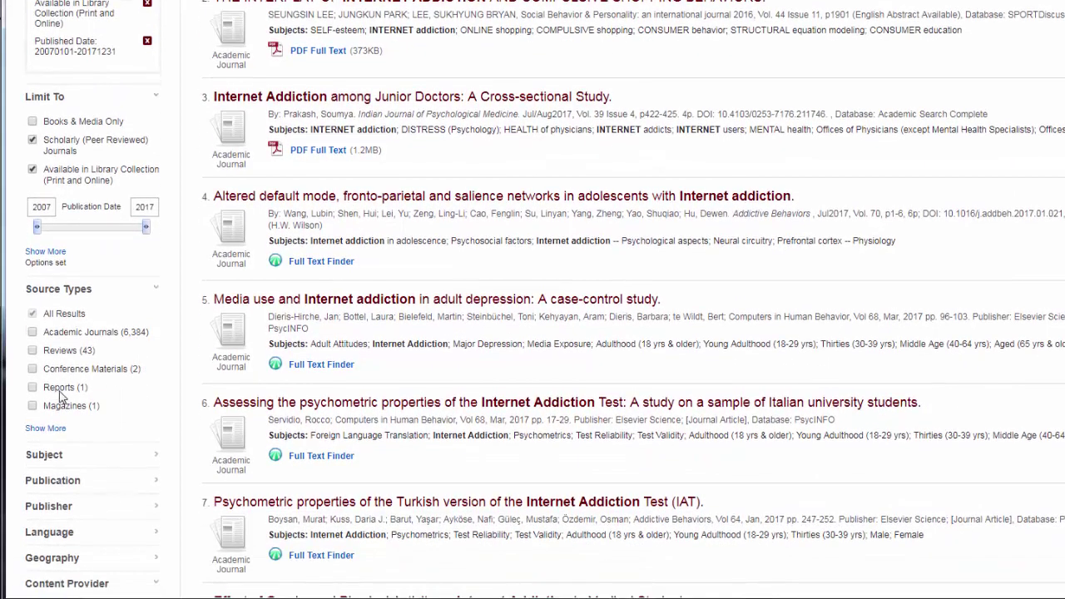
click(46, 429)
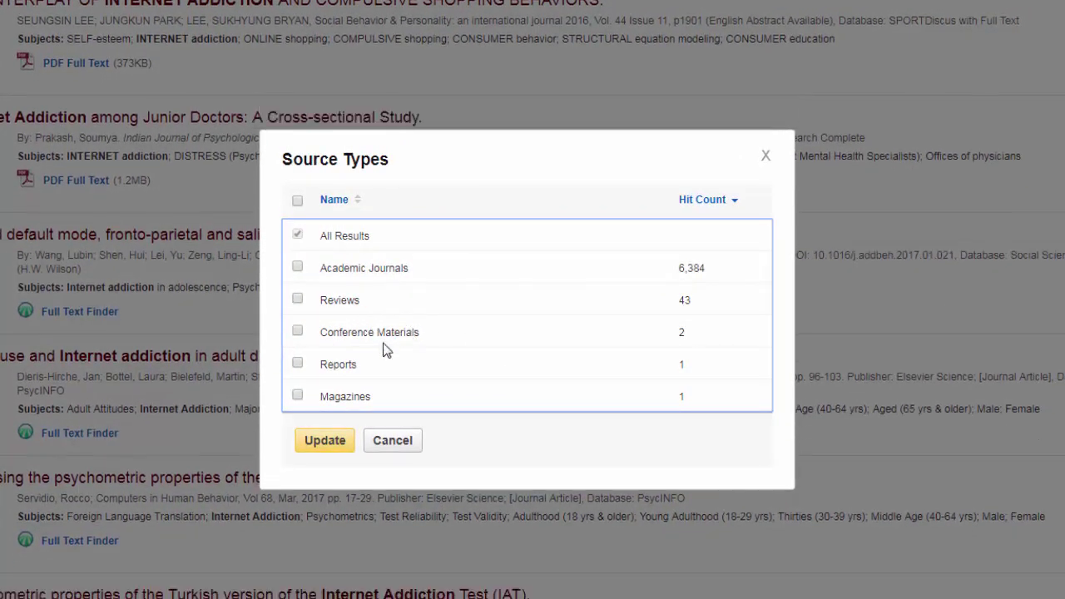
scroll(398, 358, down, 1)
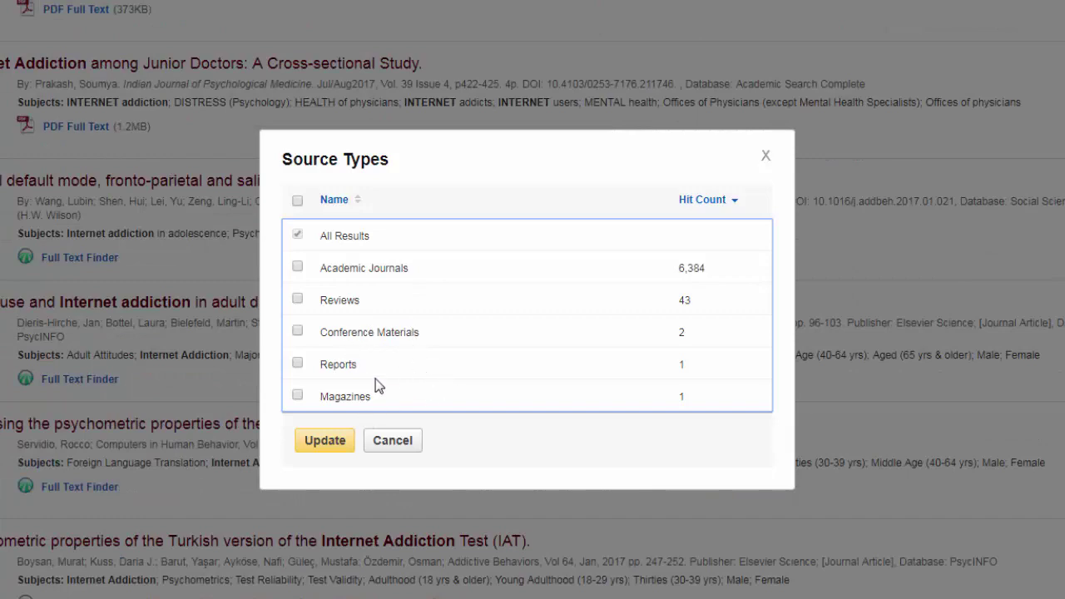
click(392, 441)
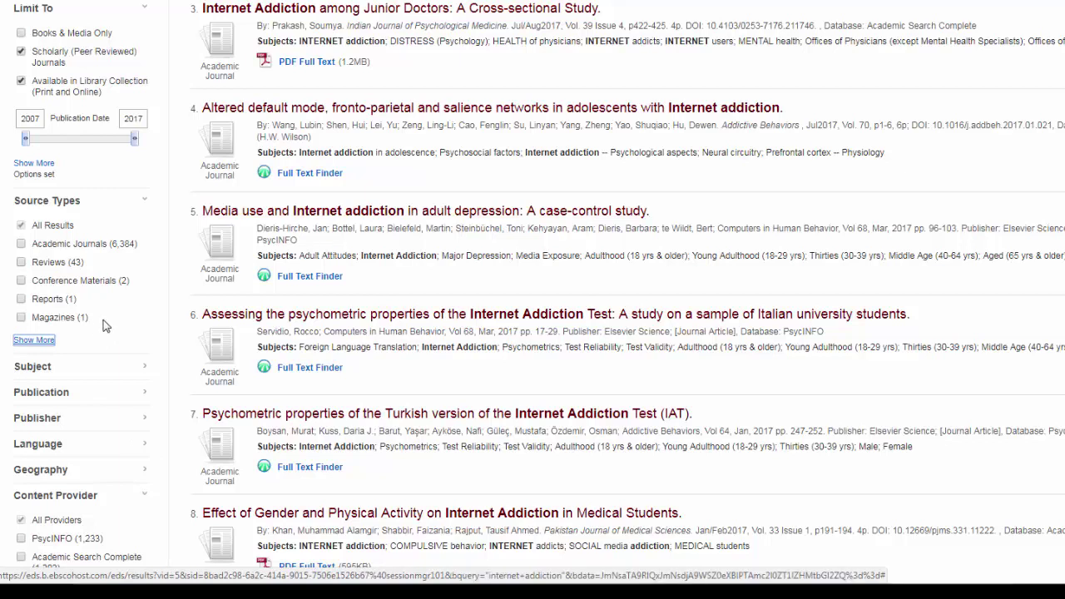
Step: Narrow the results to the subjects "internet users" and "behavior, addictive" from the full subject list
click(53, 367)
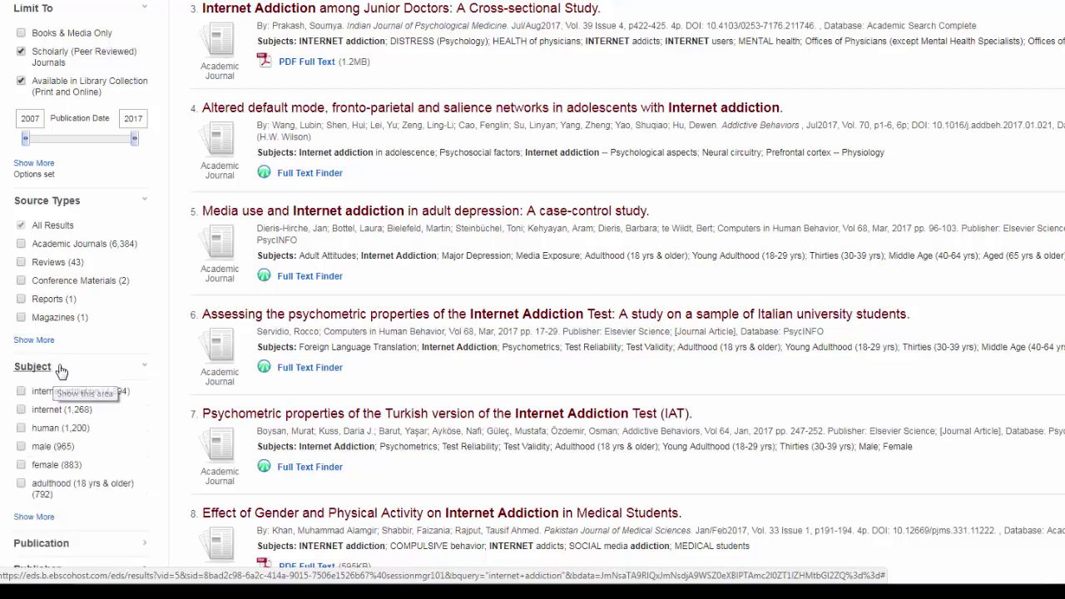
click(33, 517)
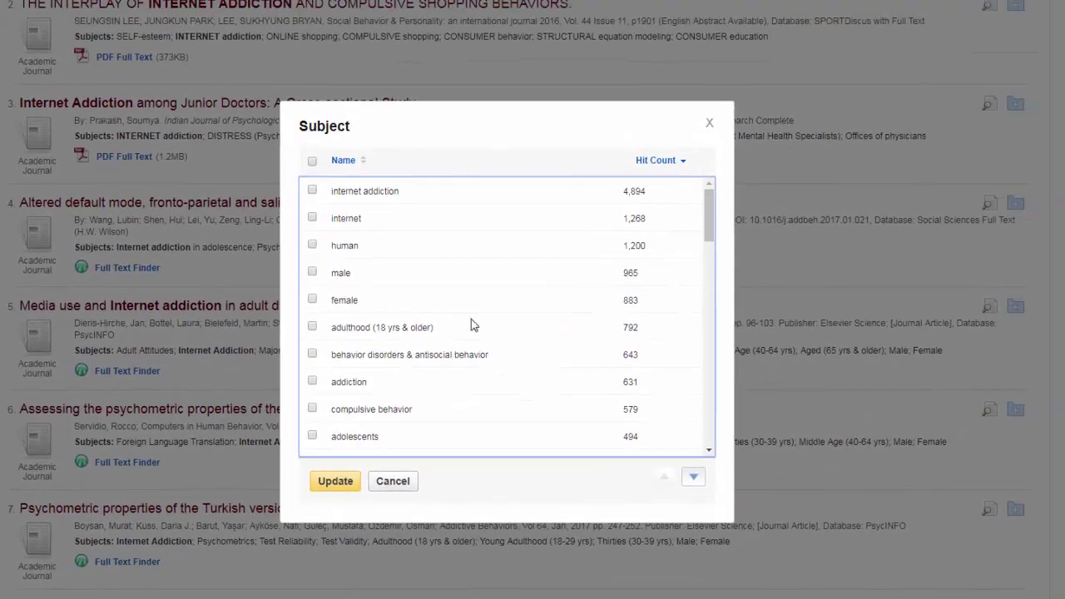
scroll(489, 317, down, 2)
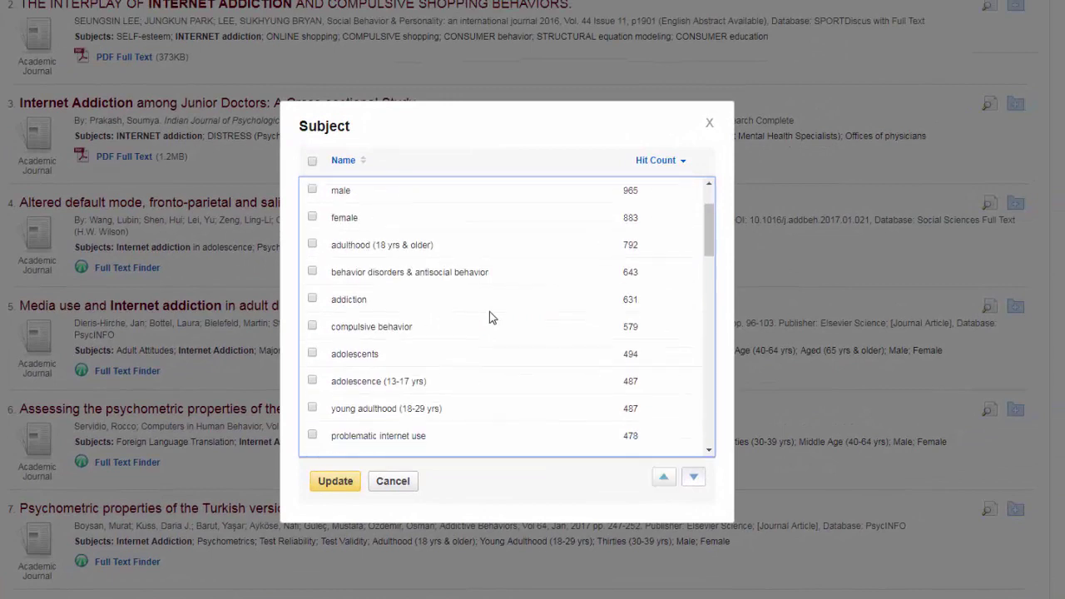
scroll(489, 317, down, 1)
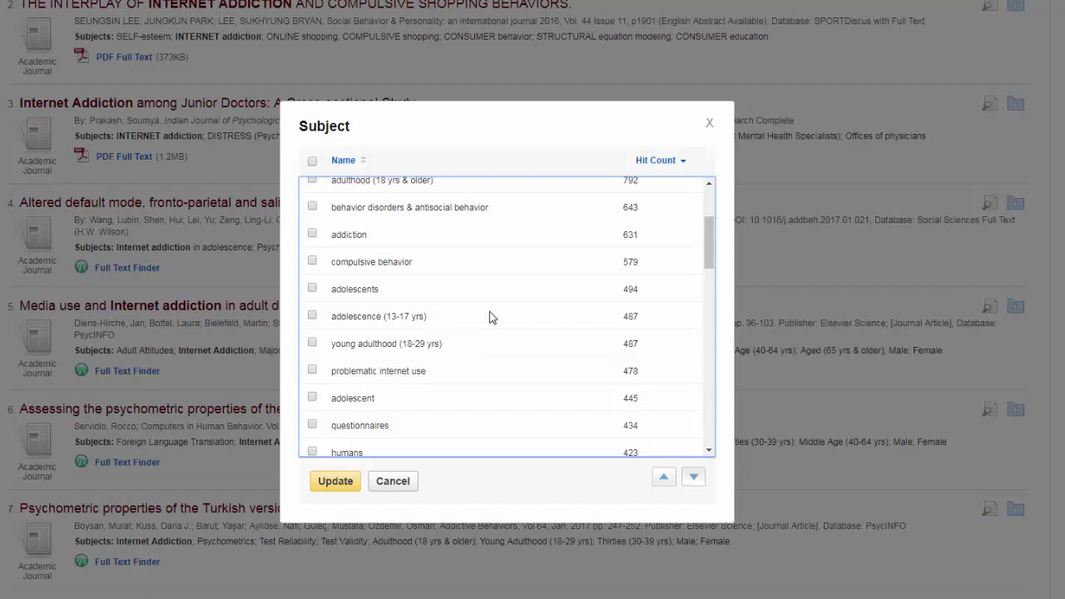
scroll(489, 317, down, 2)
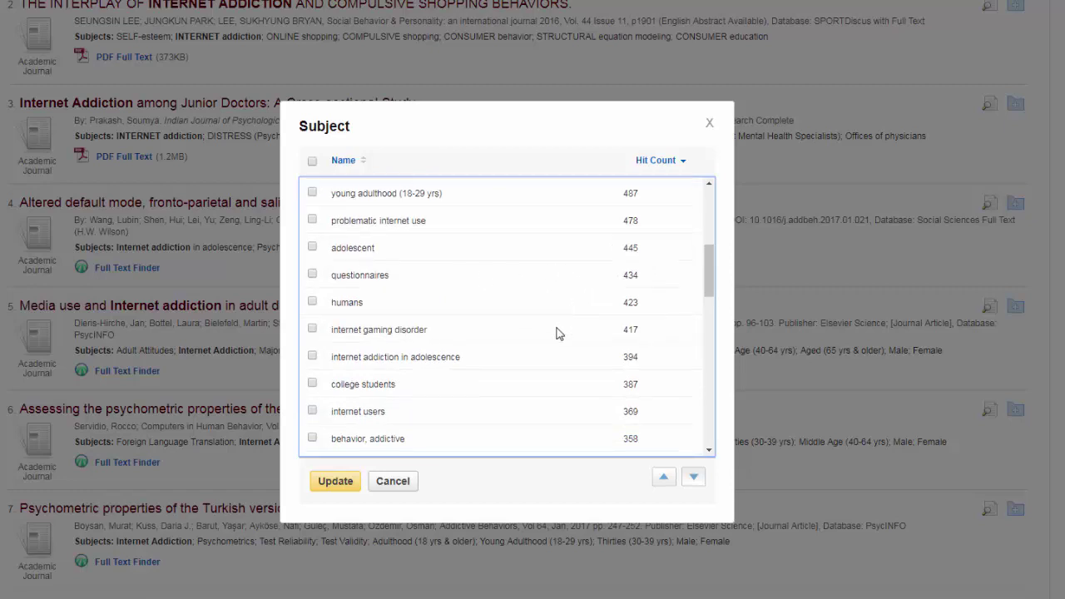
scroll(416, 341, down, 2)
click(312, 341)
click(313, 368)
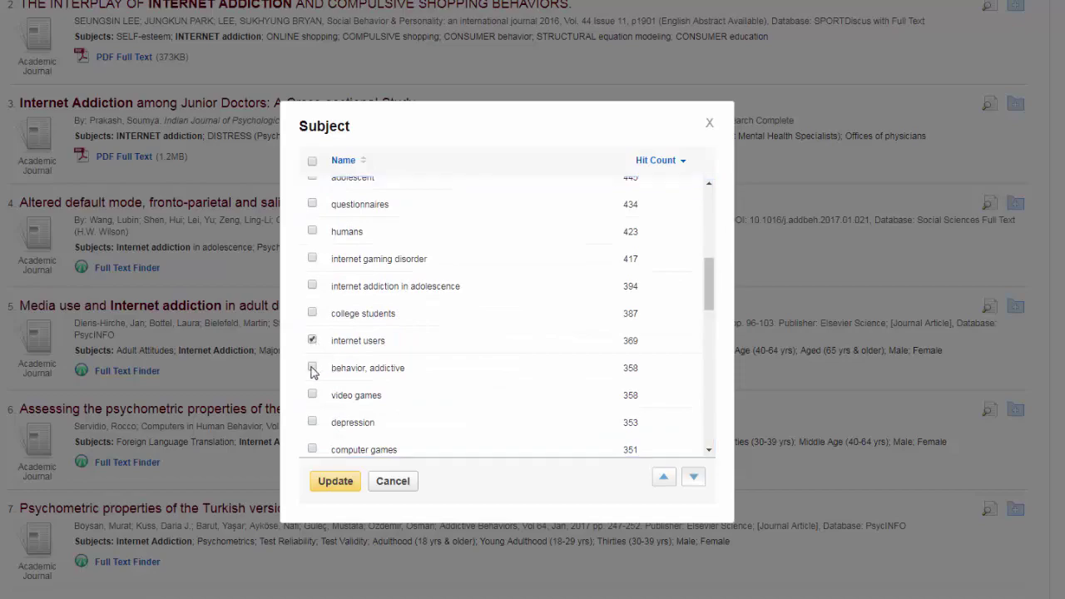
click(333, 491)
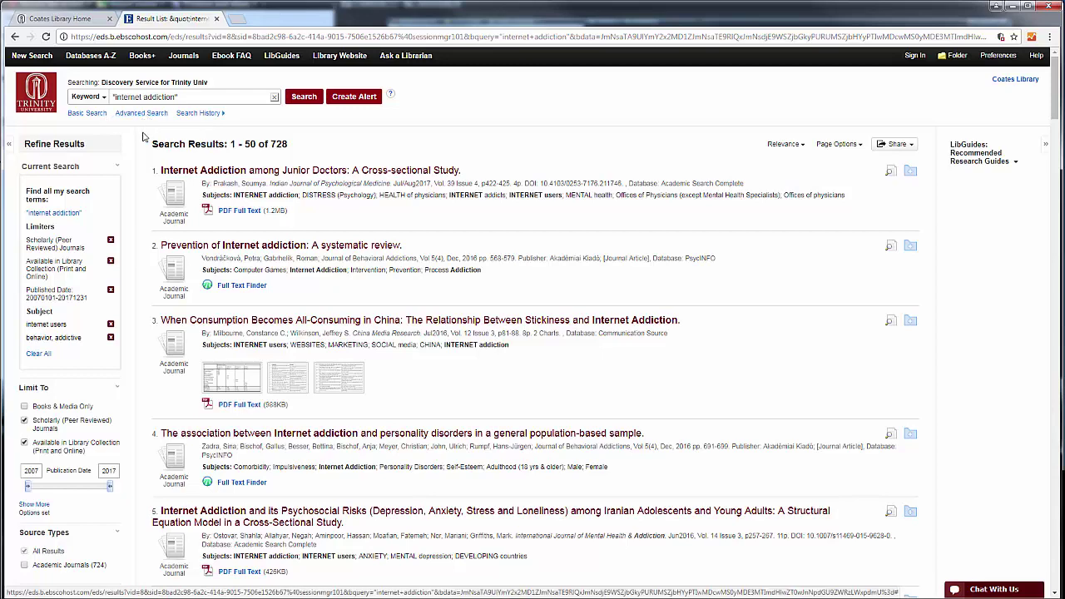
Step: Run an advanced search for "internet addiction" in the disciplines Psychology, Education and Technology
click(141, 115)
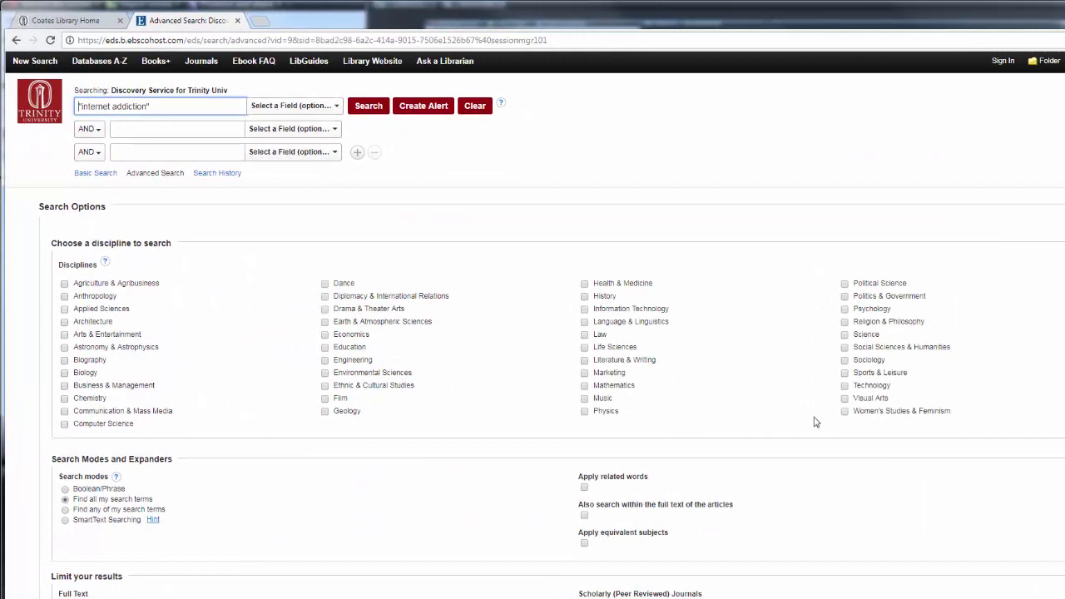
click(845, 311)
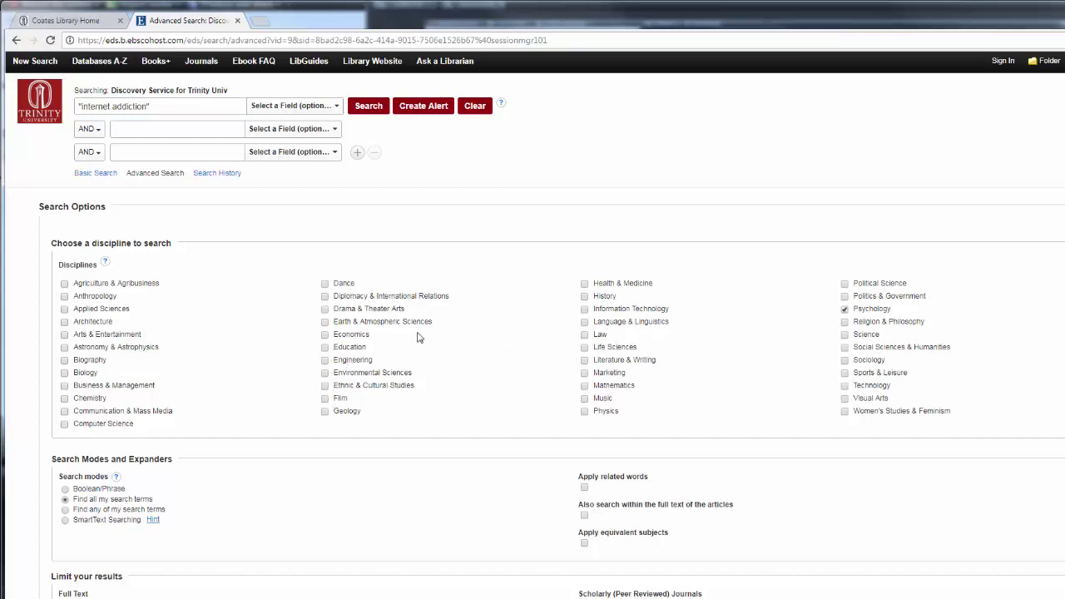
click(324, 347)
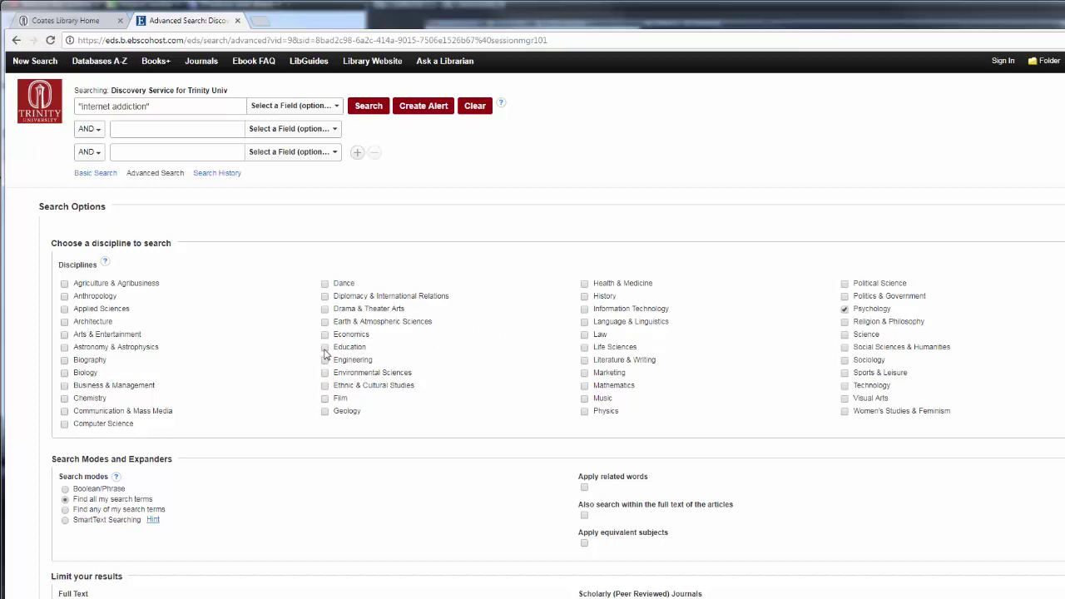
click(844, 385)
scroll(832, 394, down, 4)
scroll(797, 377, down, 1)
click(1018, 525)
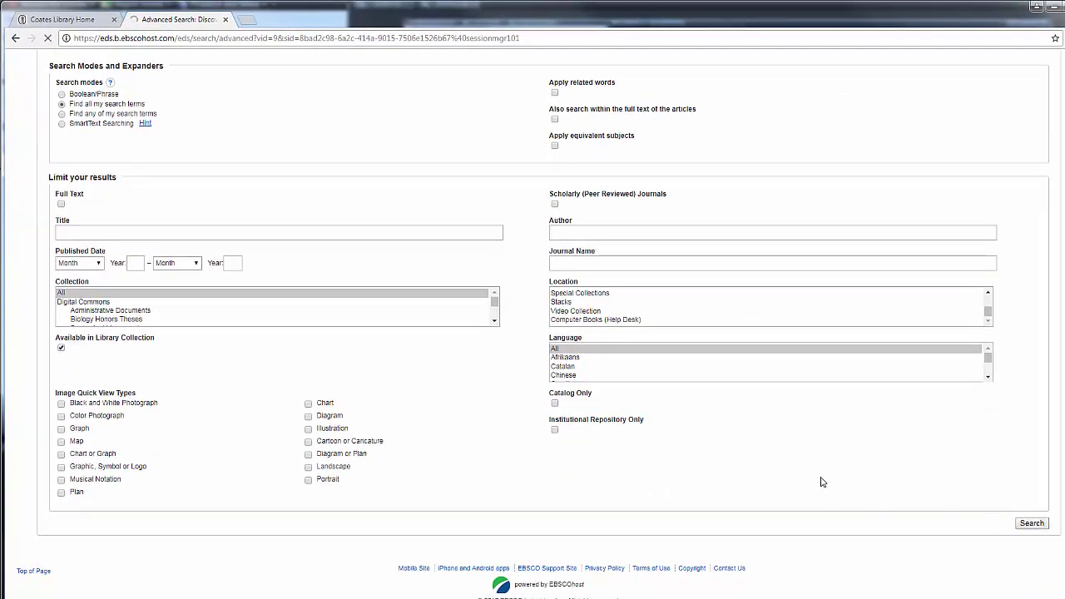